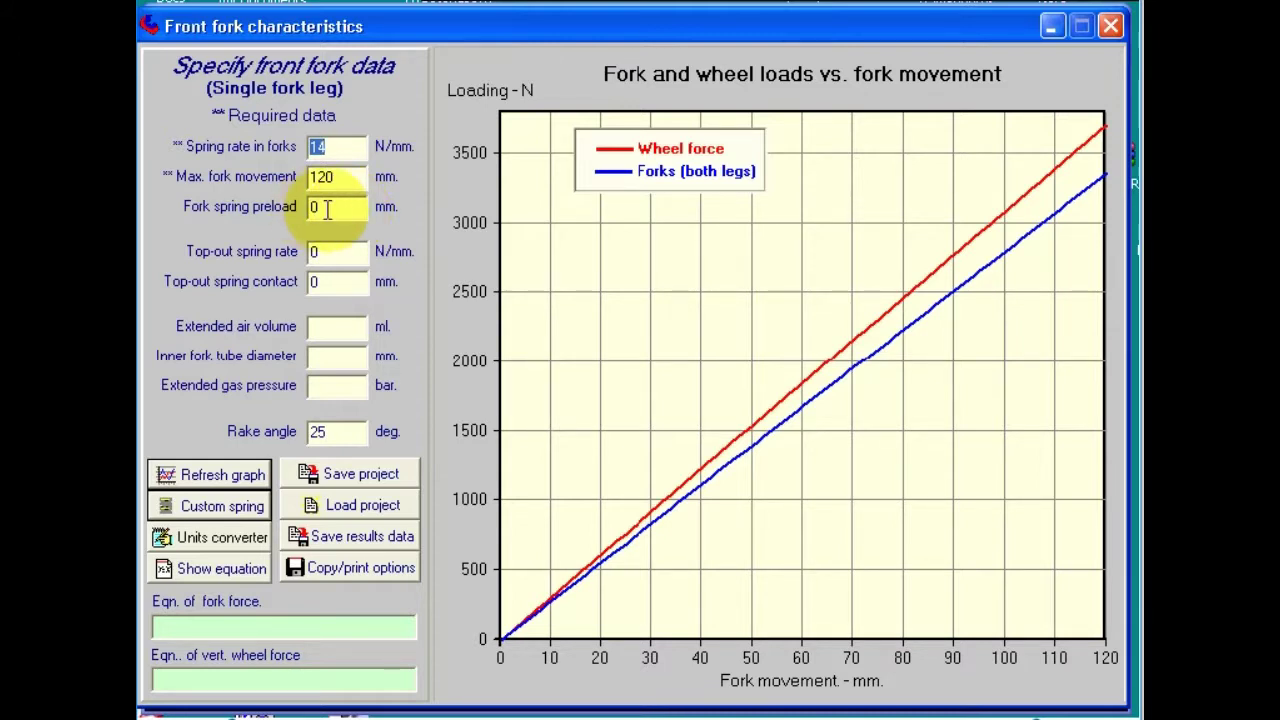
# Replot the fork loads with 10 mm spring preload, then change the preload back to 0.
pyautogui.click(327, 208)
pyautogui.write('10')
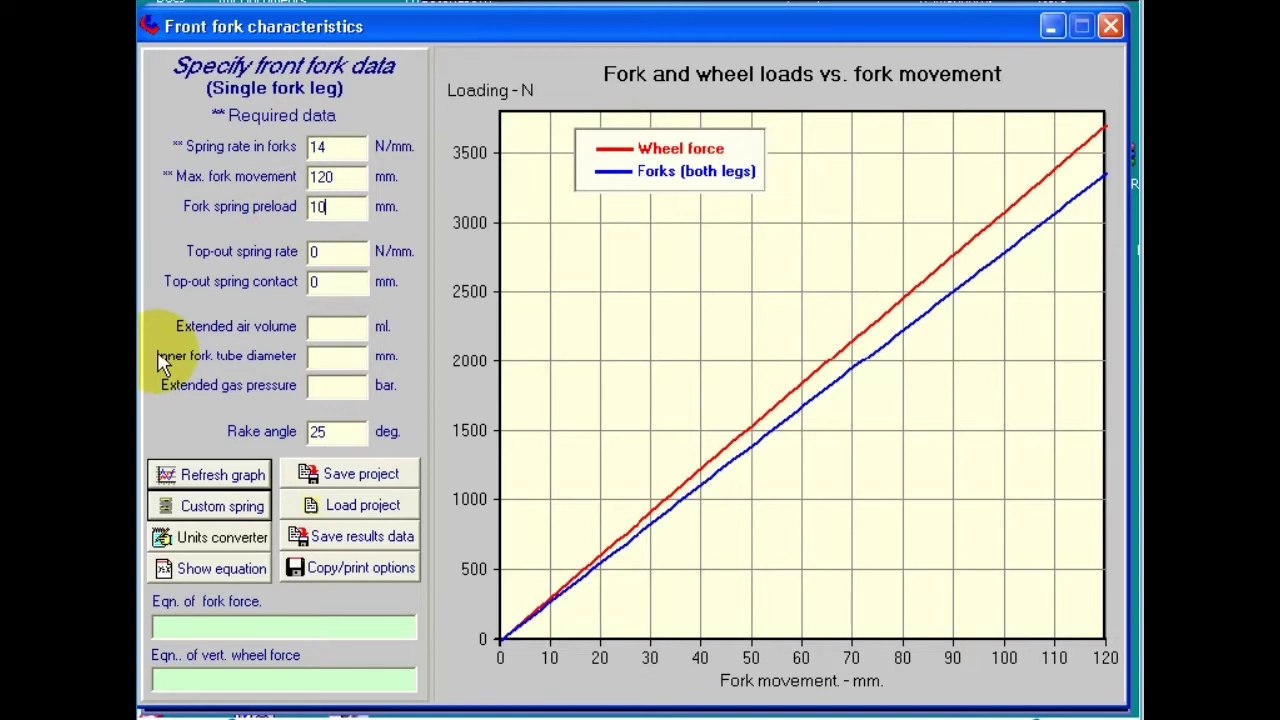
pyautogui.click(218, 478)
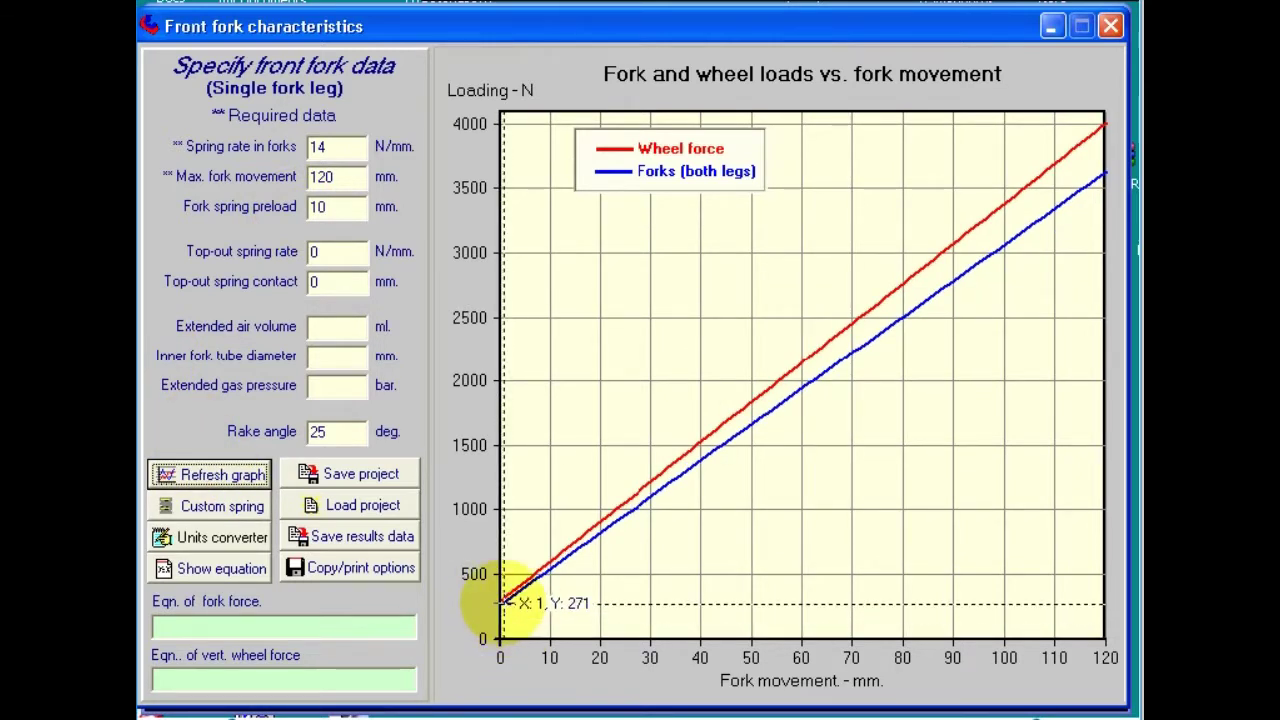
pyautogui.moveTo(337, 206); pyautogui.dragTo(287, 200)
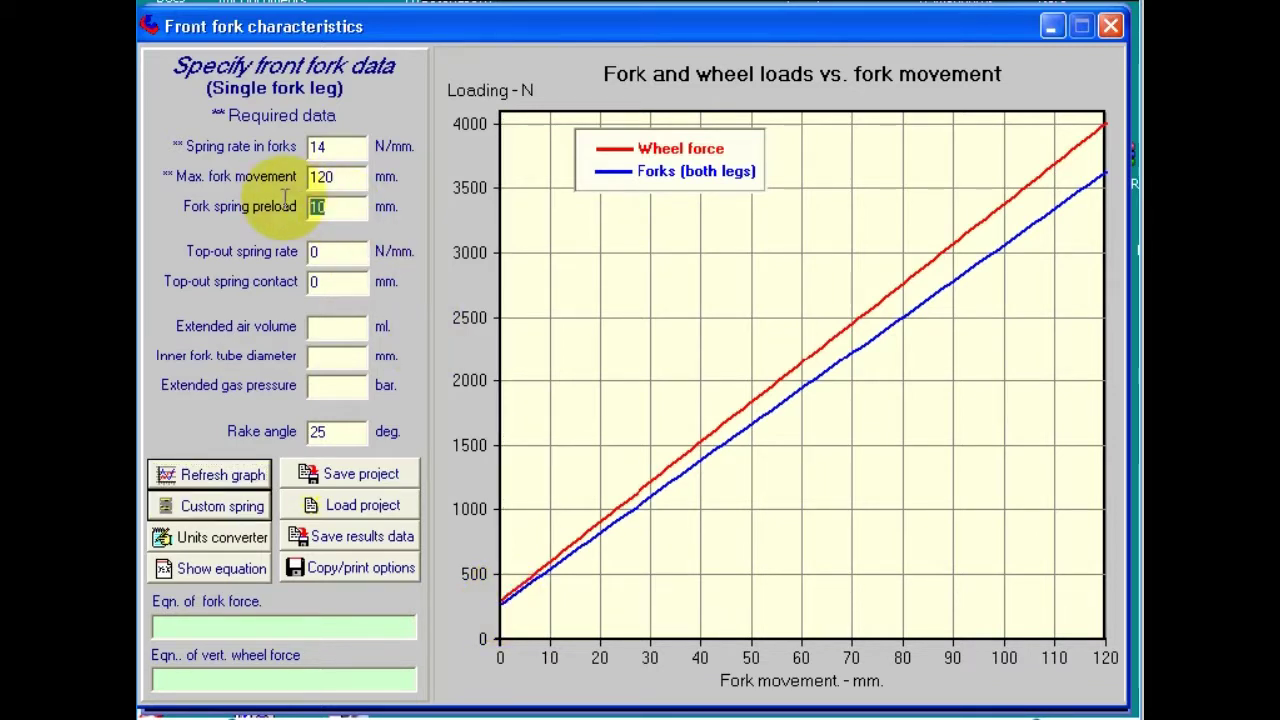
pyautogui.write('0')
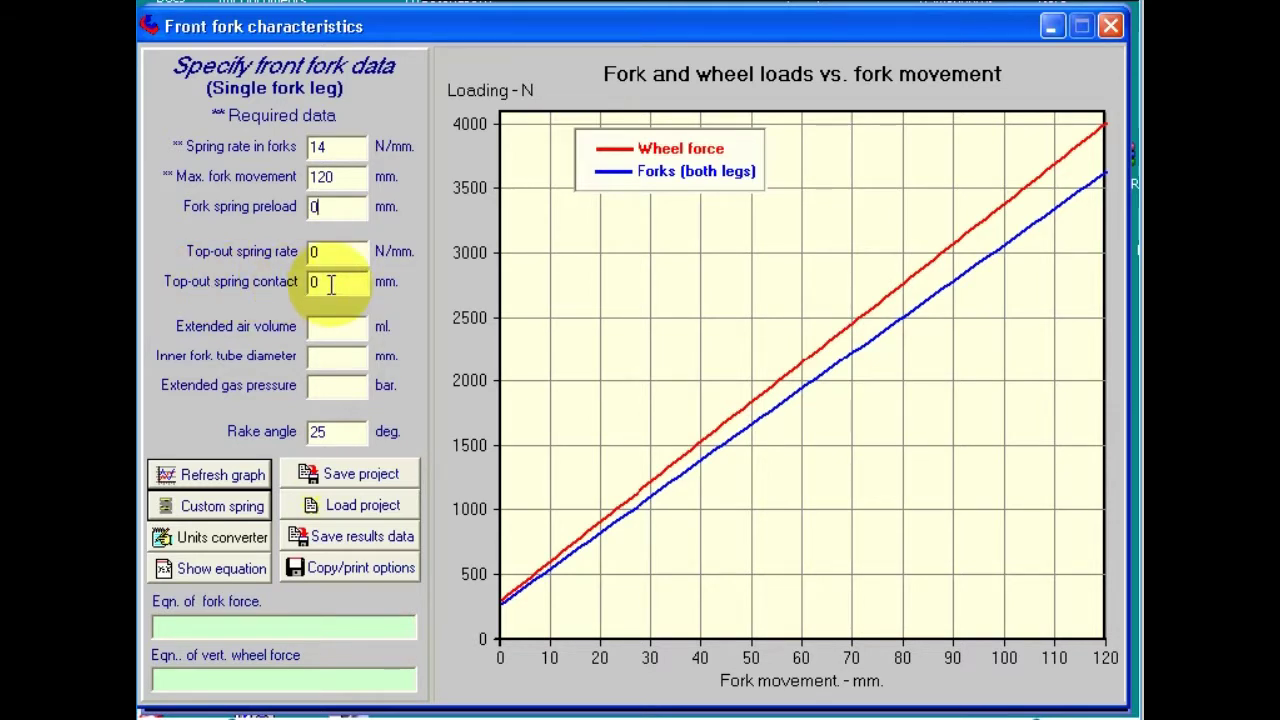
# Enter a 43 mm inner fork tube diameter and 190 ml extended air volume, then refresh the graph.
pyautogui.click(321, 362)
pyautogui.write('43')
pyautogui.click(317, 330)
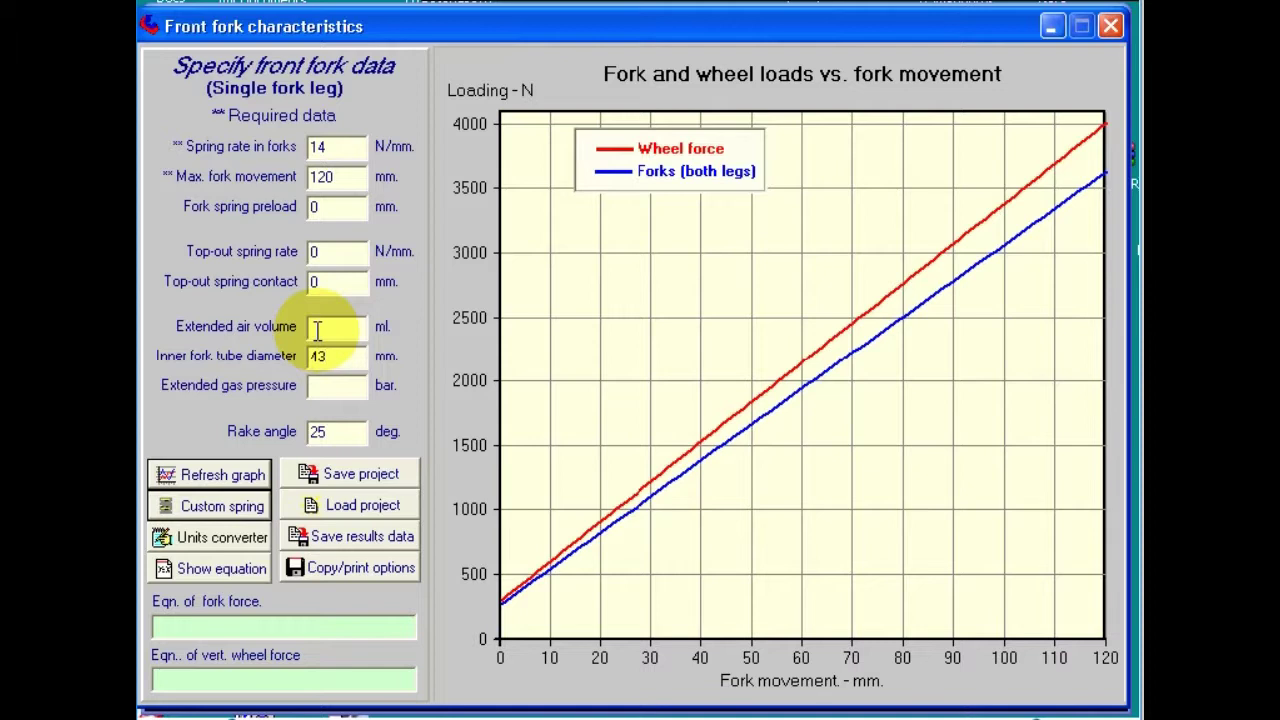
pyautogui.click(317, 330)
pyautogui.write('190')
pyautogui.click(222, 477)
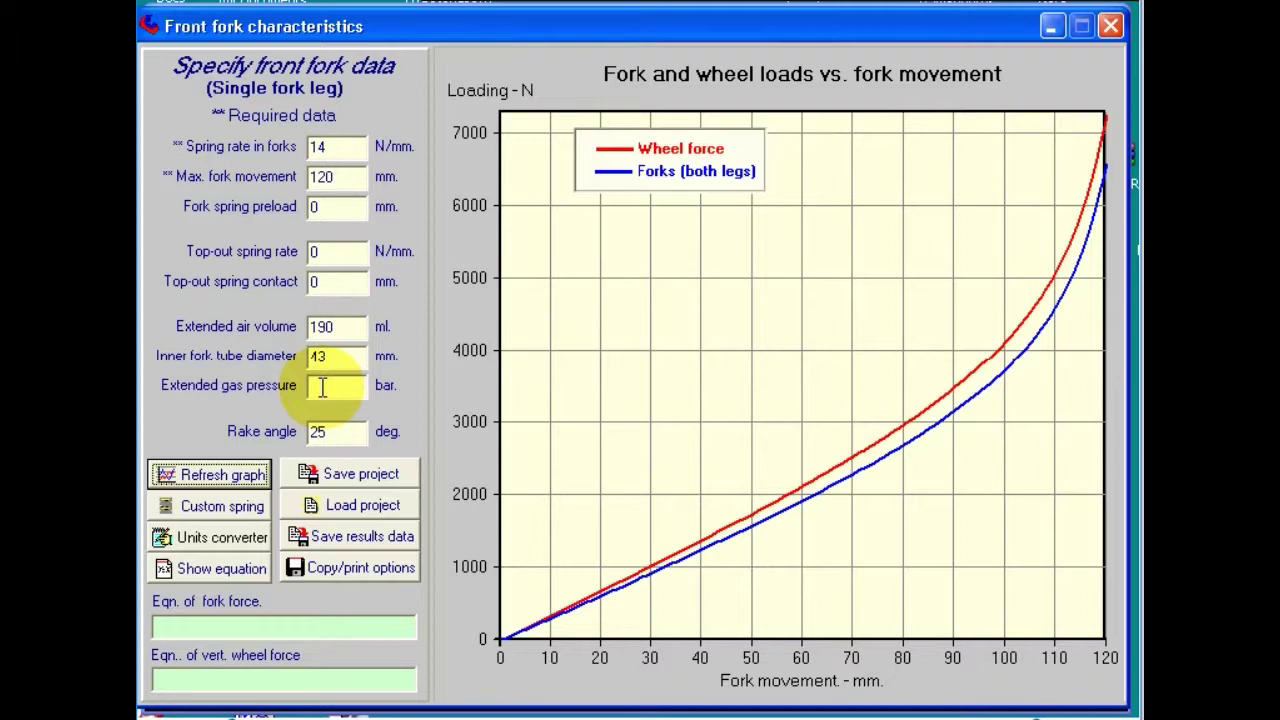
# Refresh the load graph with 1 bar extended gas pressure, then set the gas pressure back to 0.
pyautogui.press('Tab')
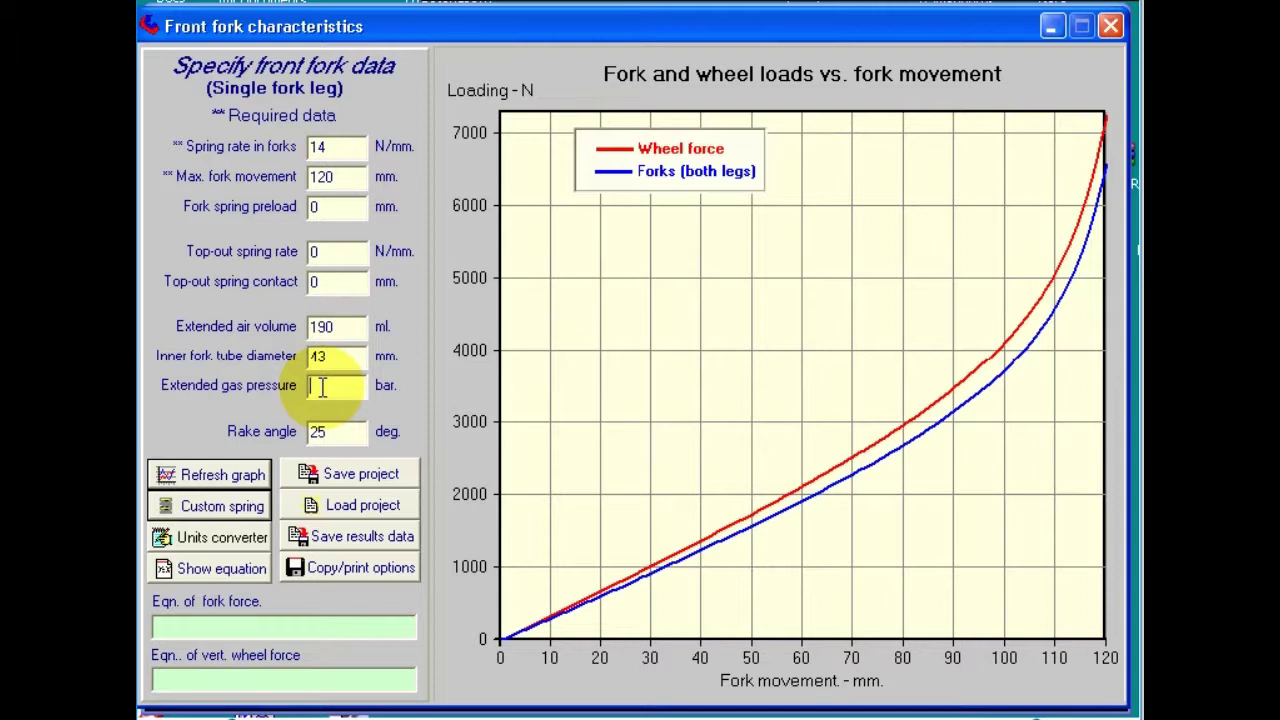
pyautogui.write('1')
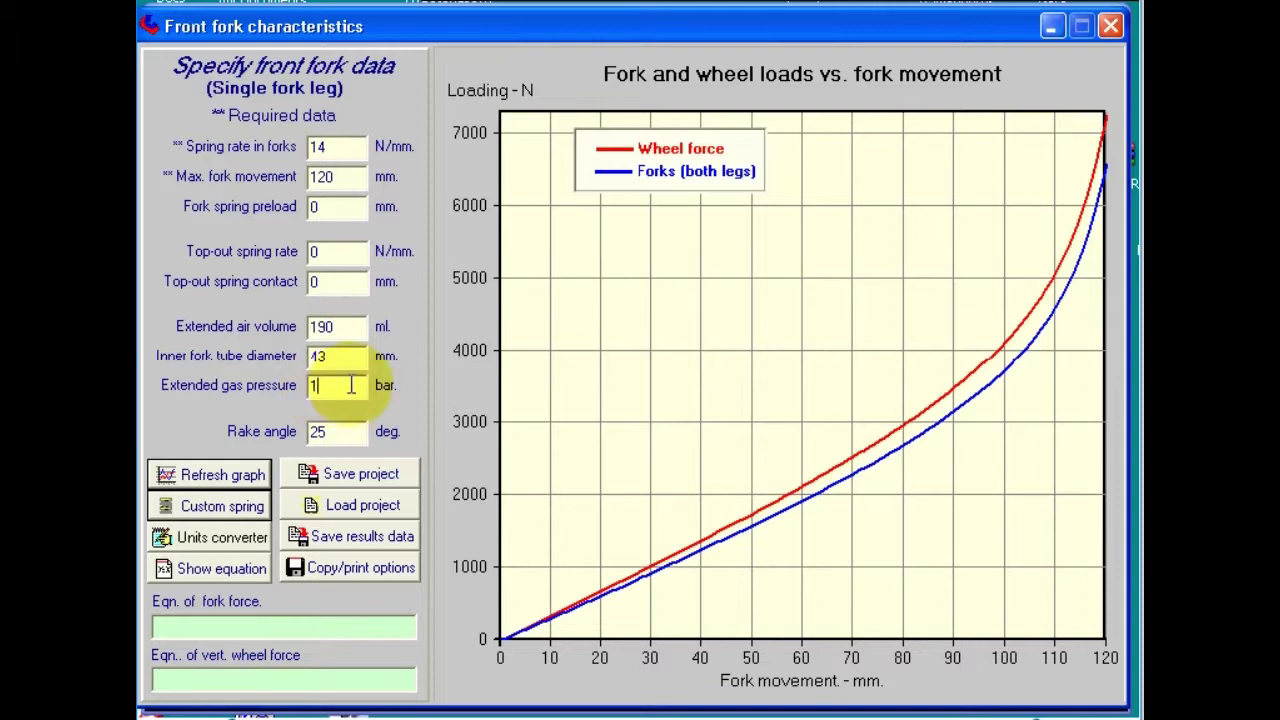
pyautogui.click(210, 482)
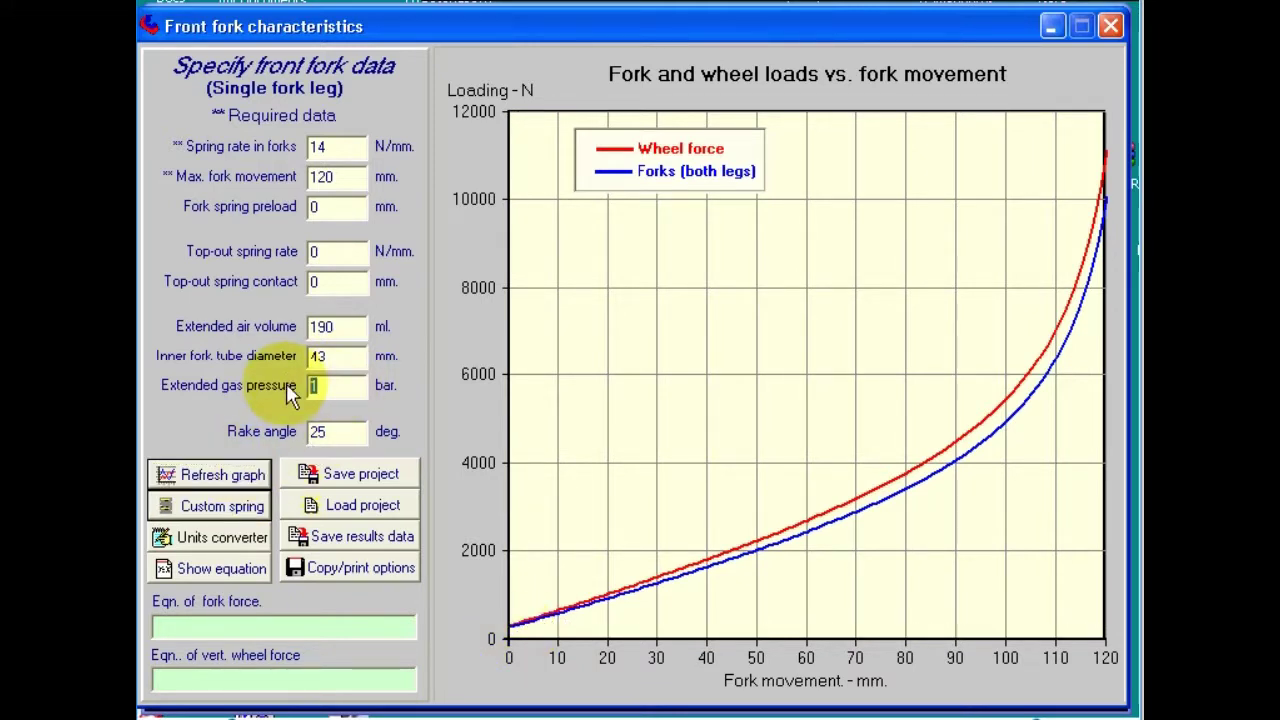
pyautogui.press('BackSpace')
pyautogui.write('0')
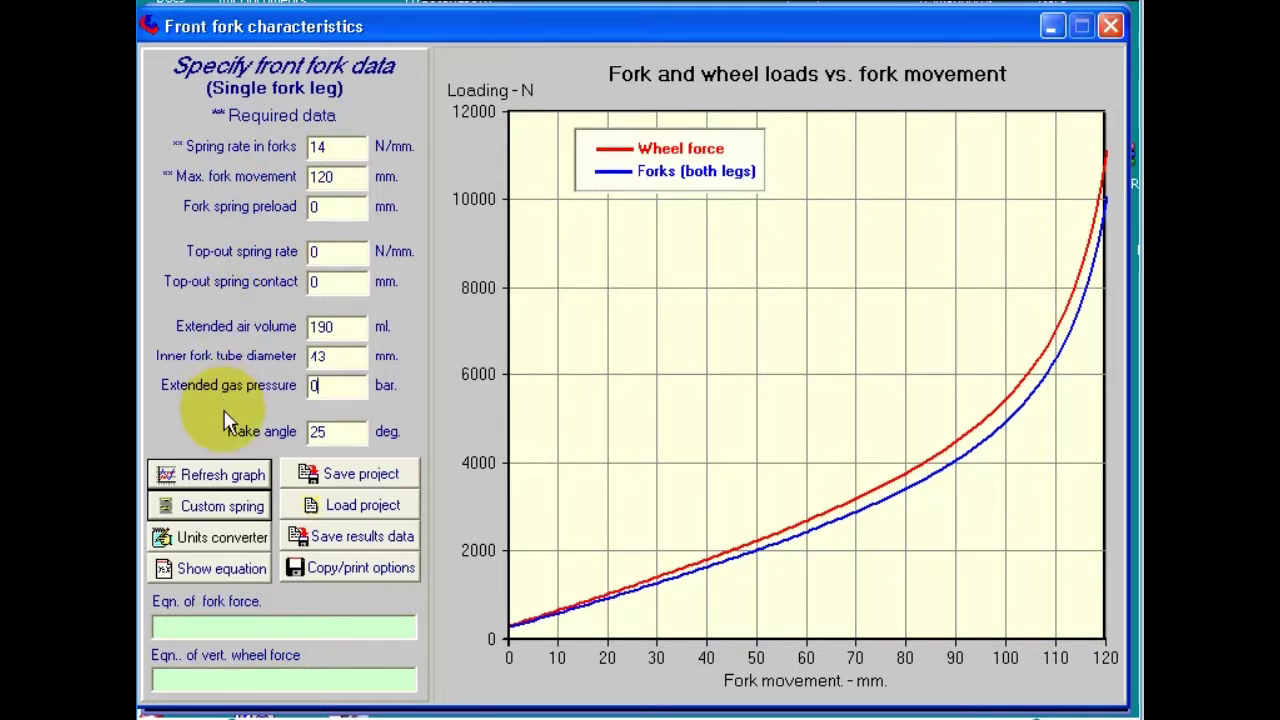
pyautogui.click(199, 510)
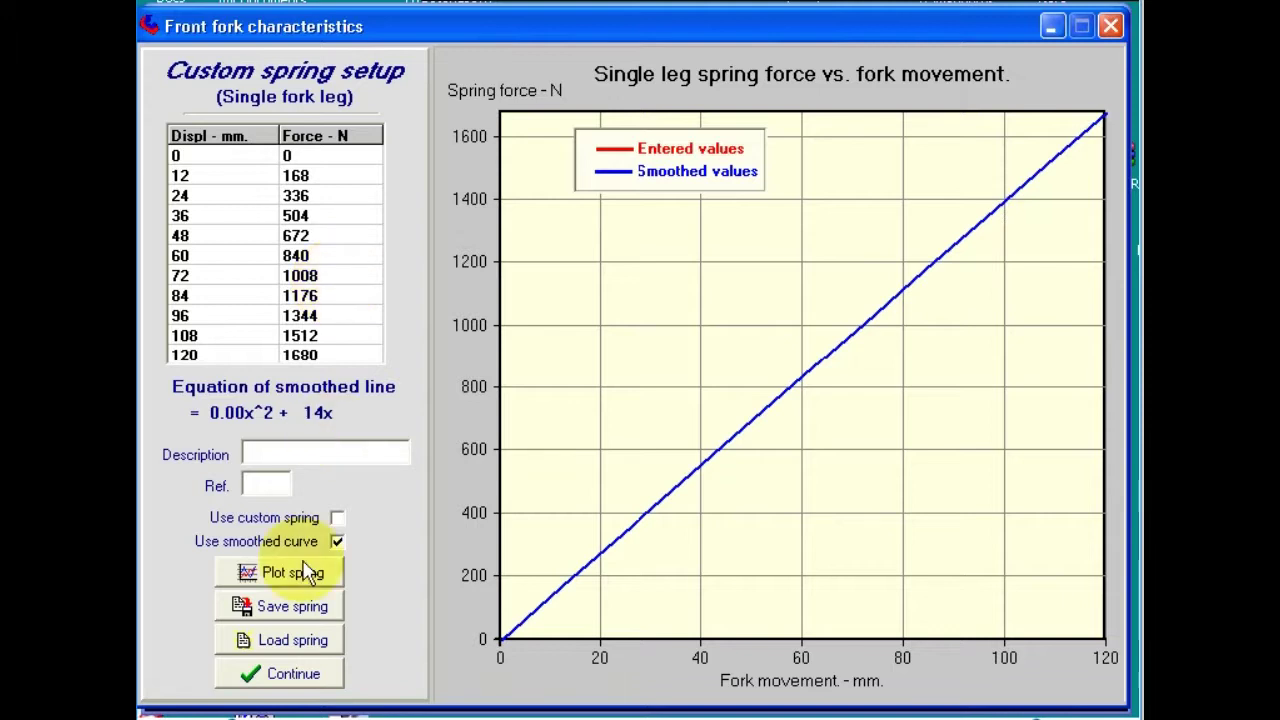
# Attempt to save the custom spring without a description or reference, triggering the required-fields warning.
pyautogui.click(277, 607)
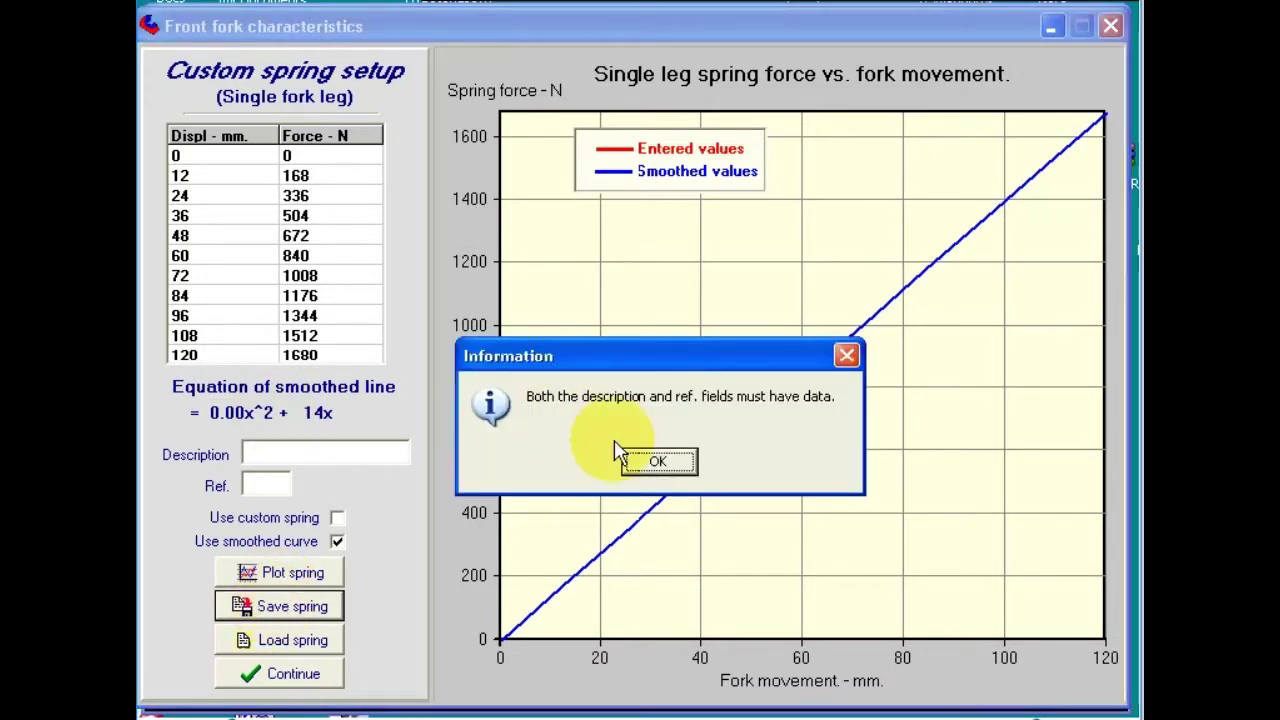
# Save the custom spring with description 'test' and ref. '12k', then list the saved fork springs.
pyautogui.click(655, 462)
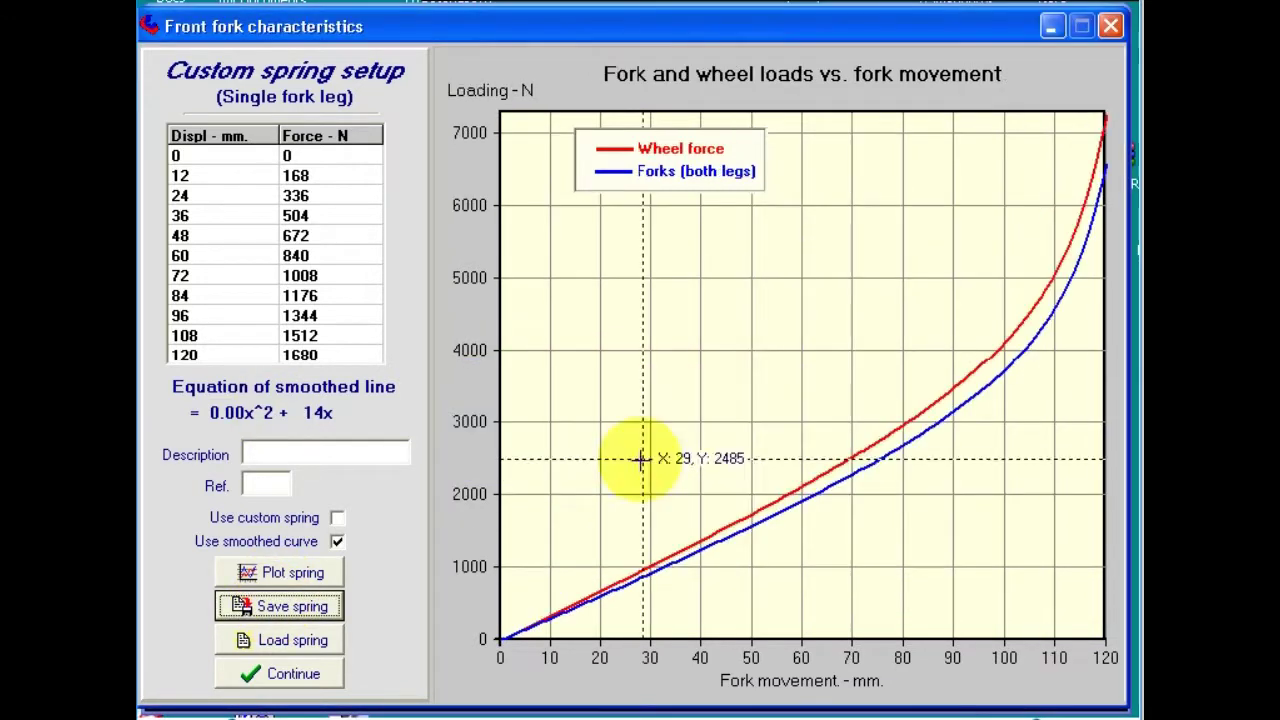
pyautogui.click(257, 454)
pyautogui.write('test')
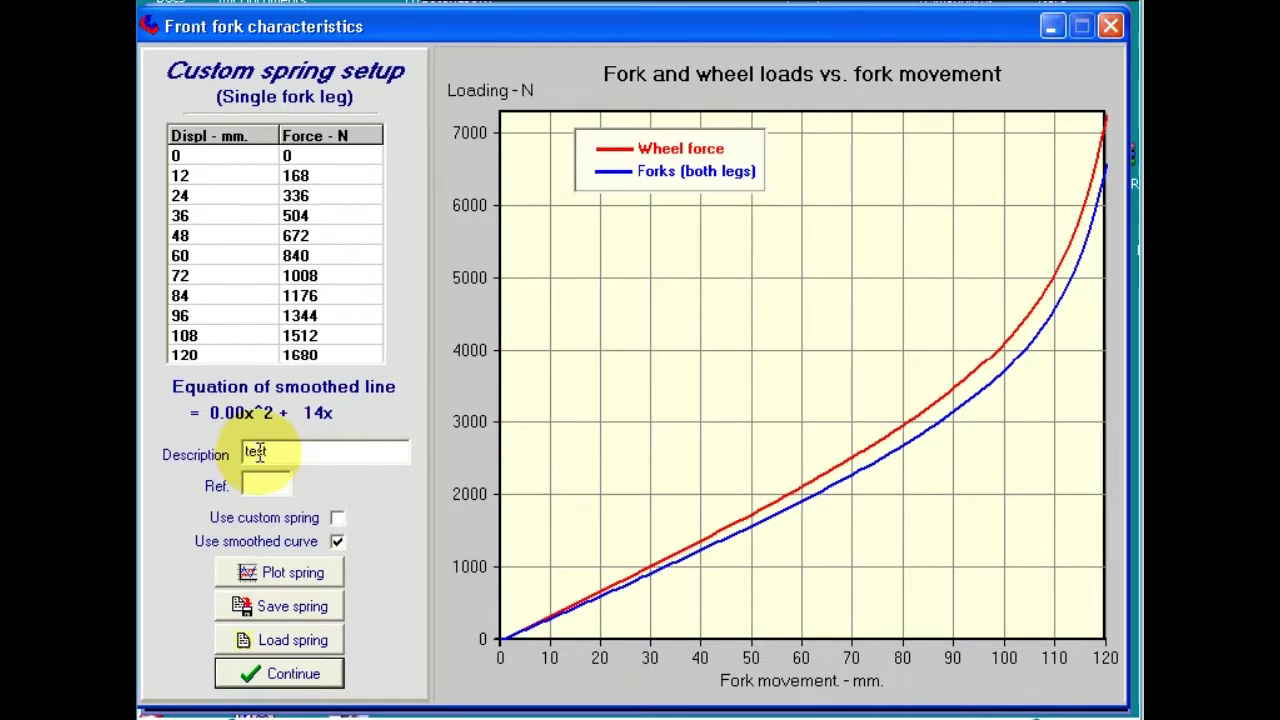
pyautogui.click(263, 484)
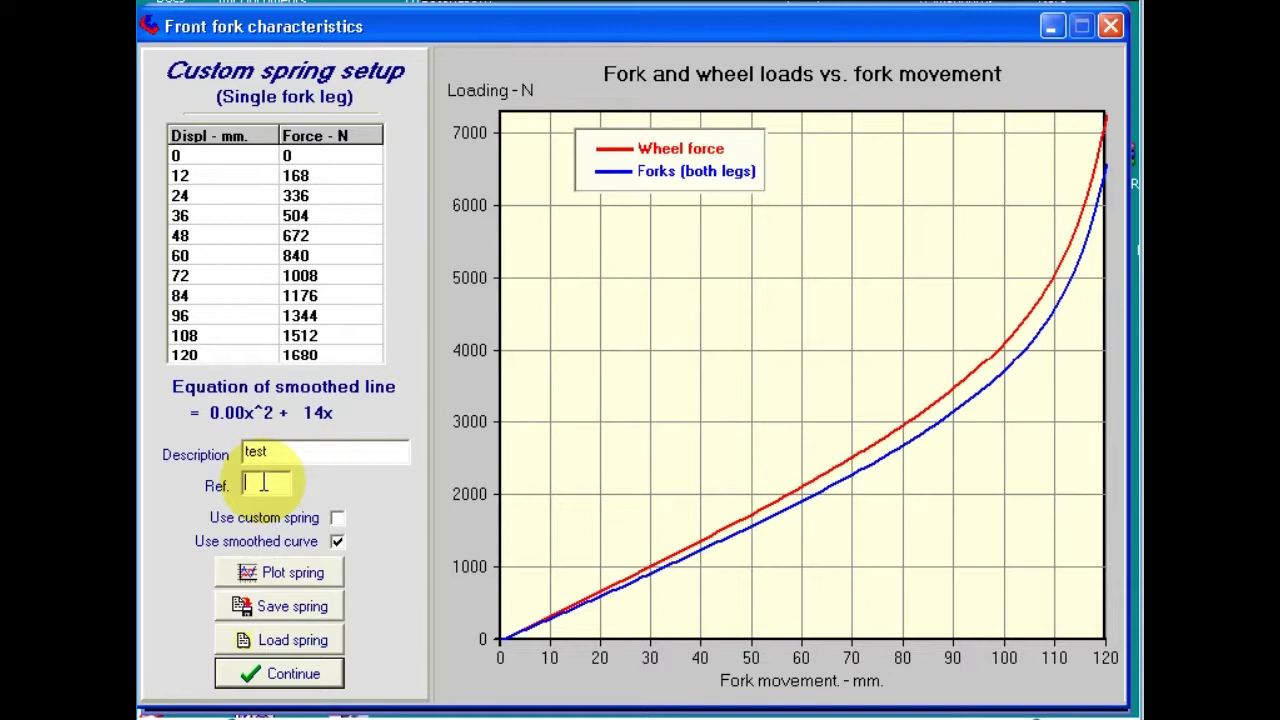
pyautogui.write('12k')
pyautogui.click(262, 606)
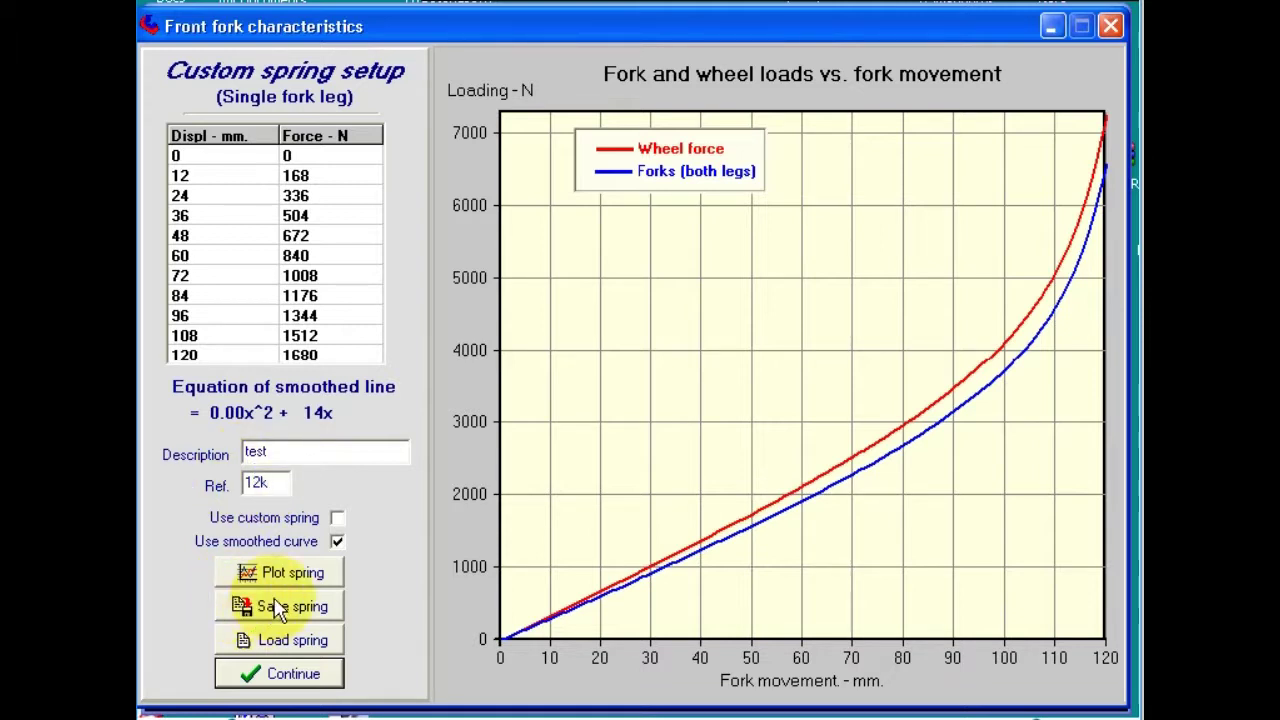
pyautogui.click(660, 462)
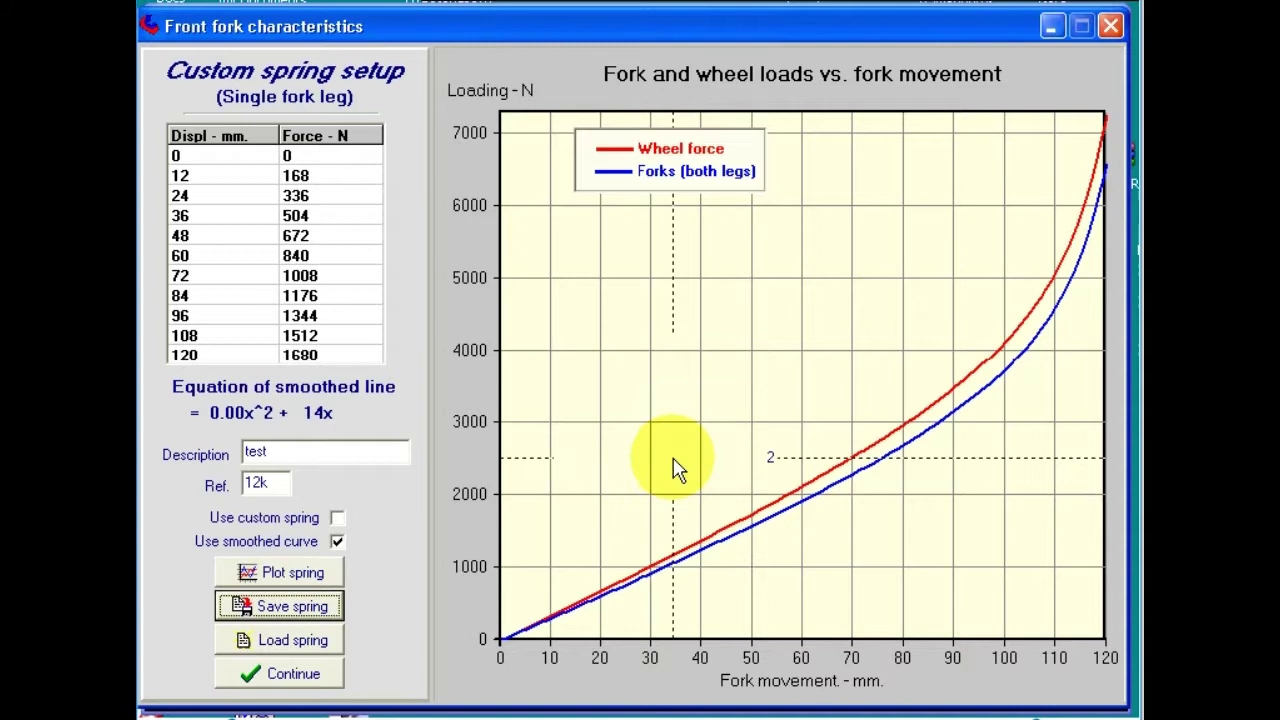
pyautogui.click(295, 643)
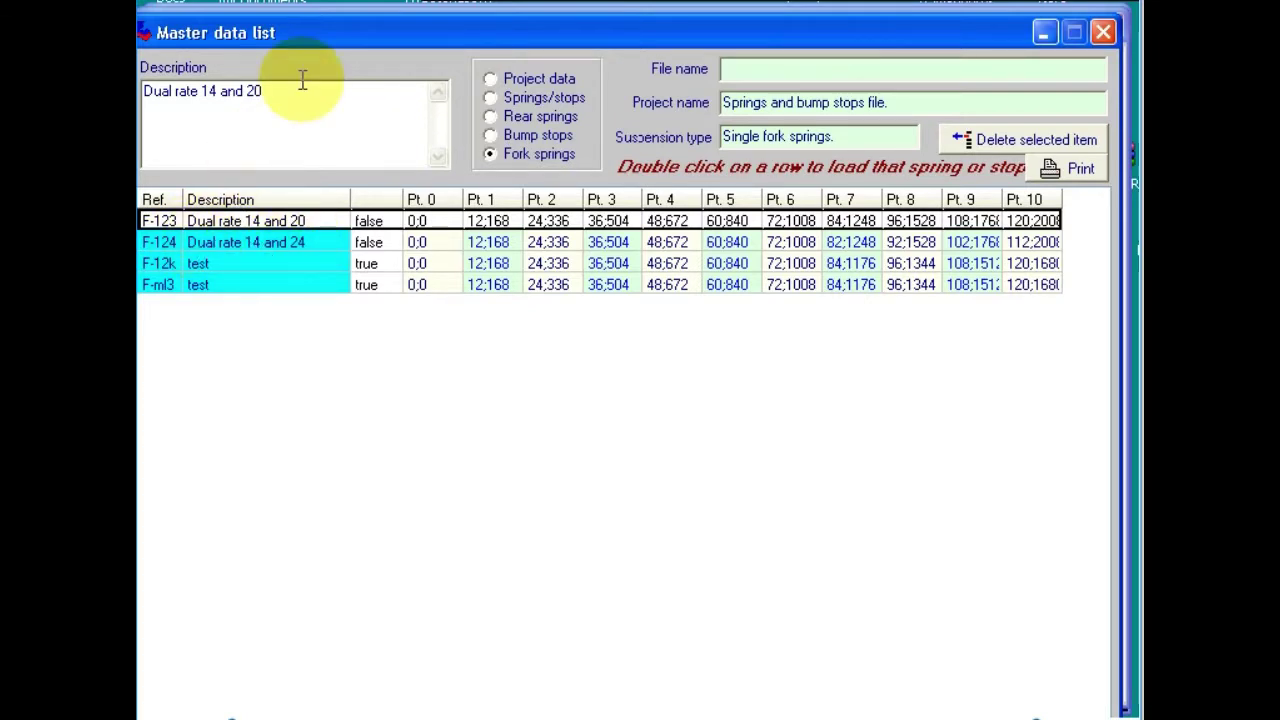
# Load the 'Dual rate 14 and 24' spring (F-124) from the master list and plot its force curve.
pyautogui.doubleClick(222, 243)
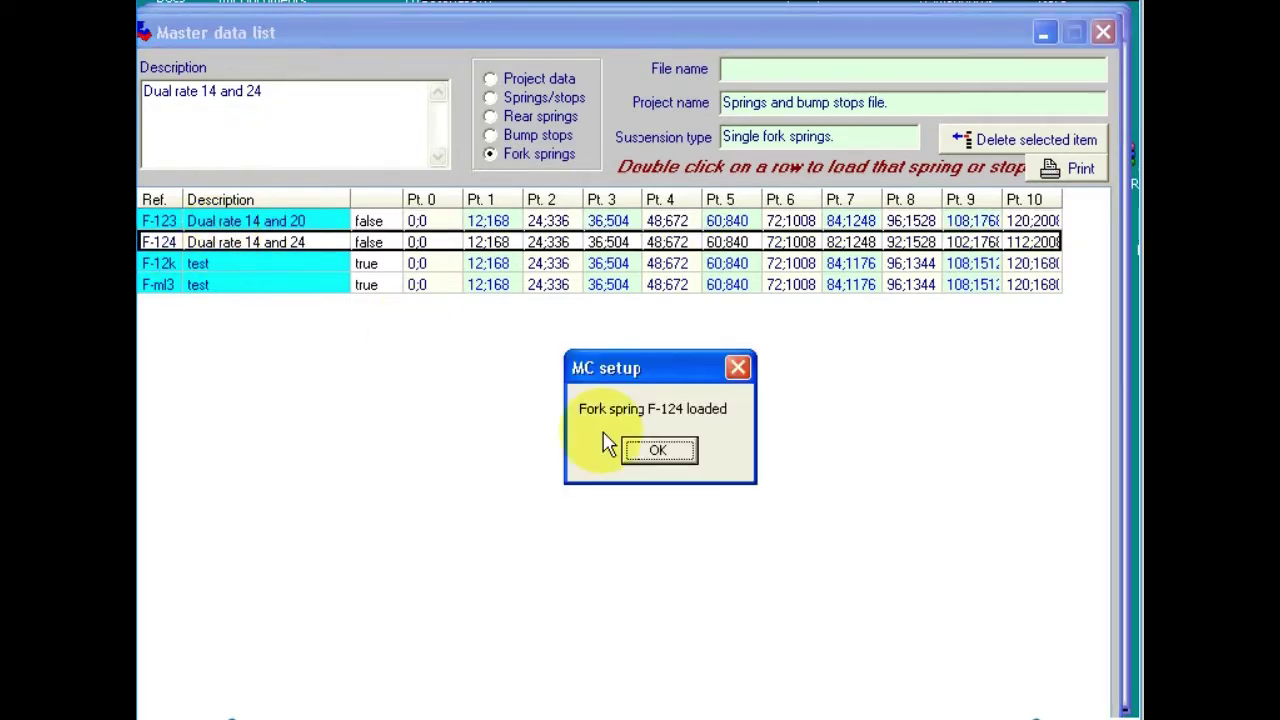
pyautogui.click(657, 455)
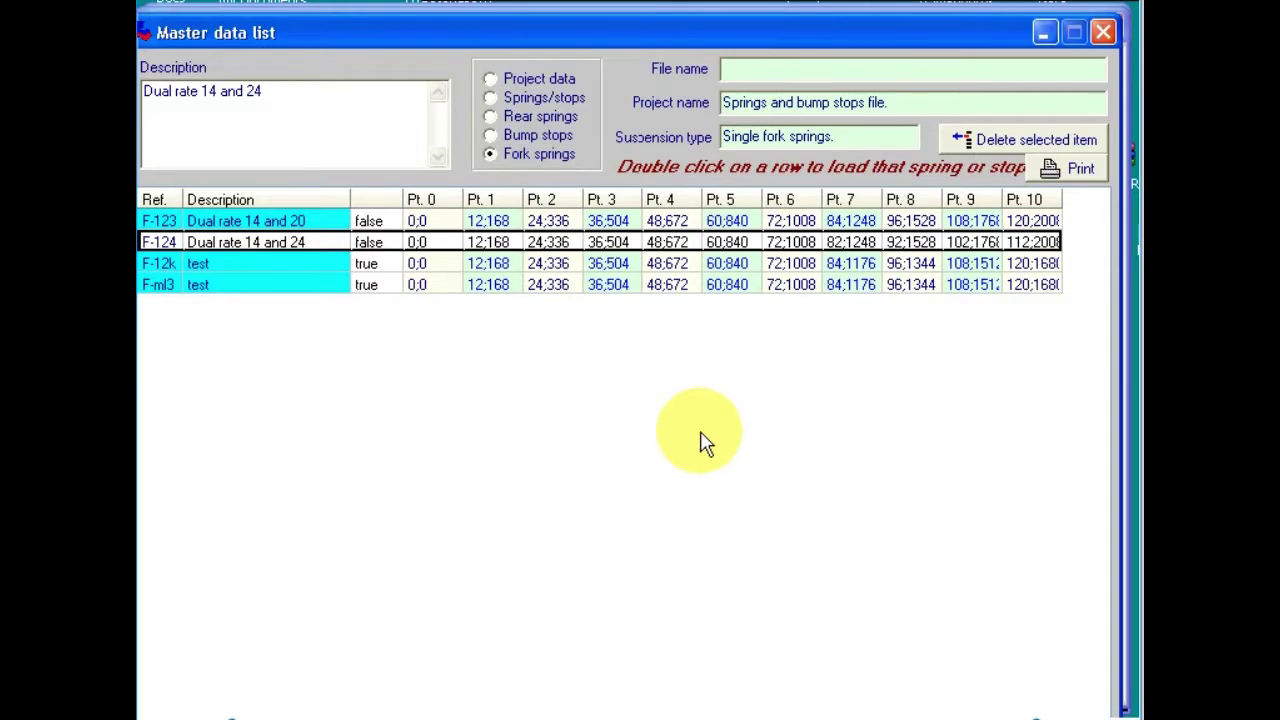
pyautogui.click(1103, 33)
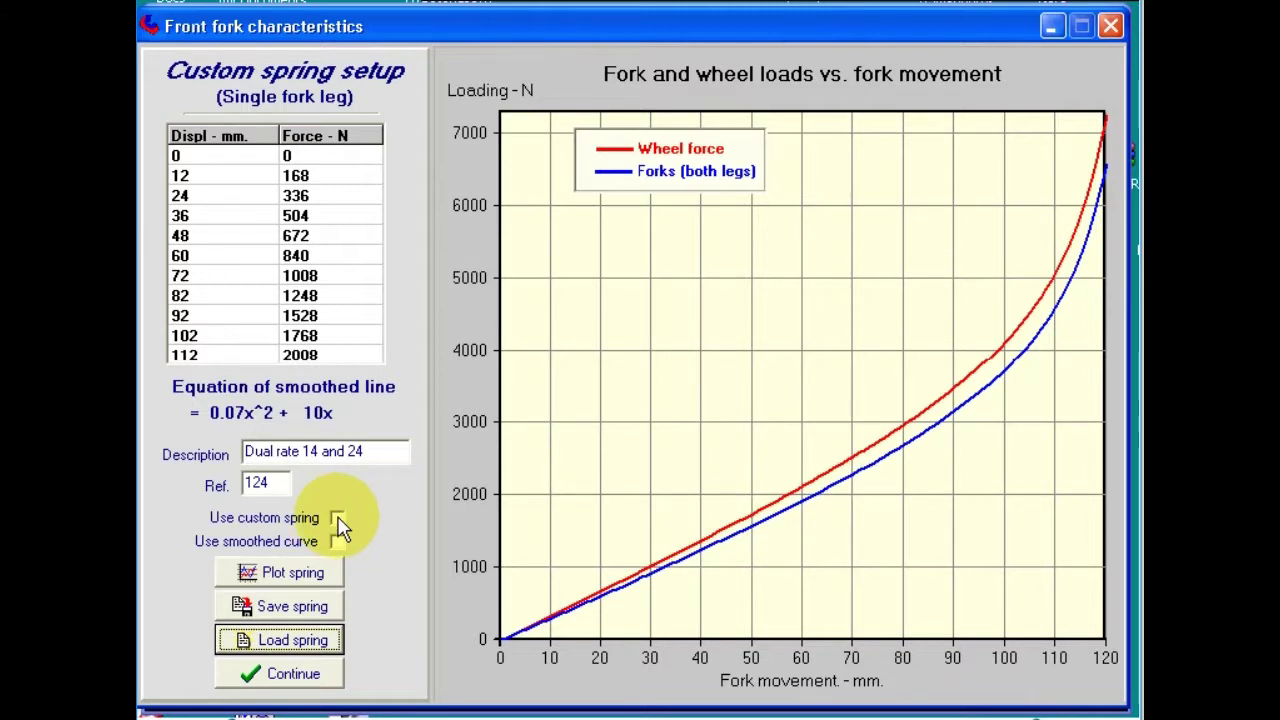
pyautogui.click(302, 576)
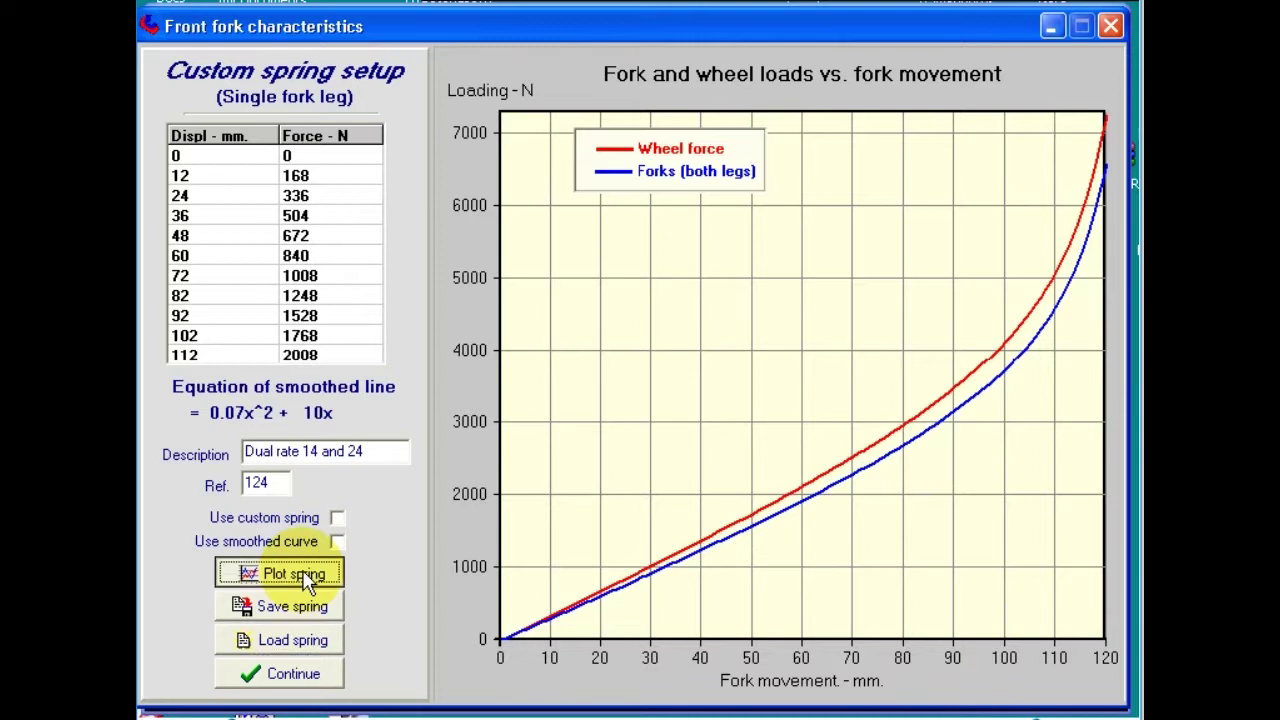